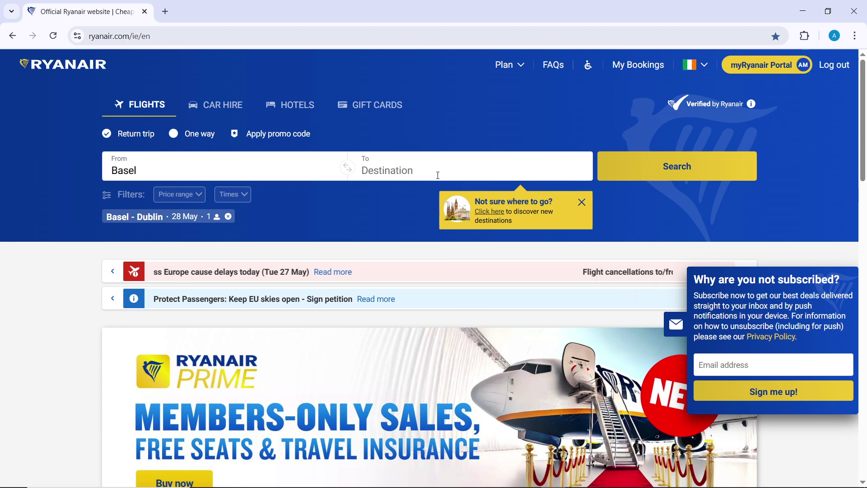
{"action": "left_click", "coordinate": [219, 219]}
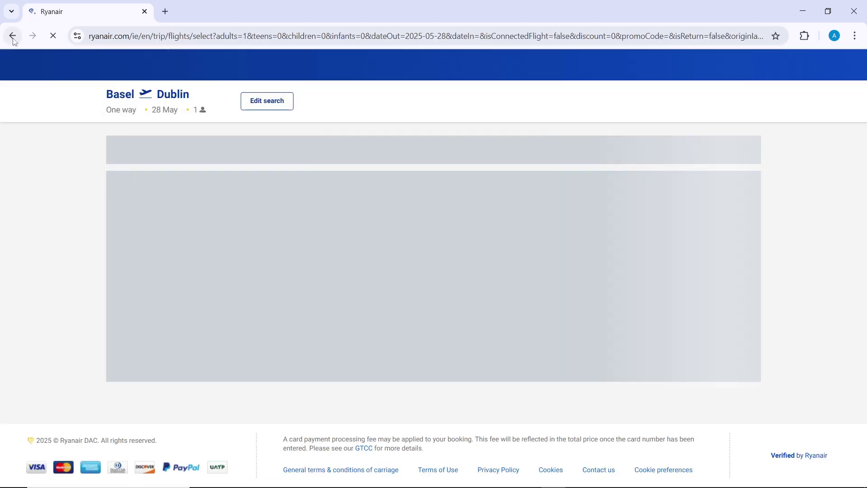
{"action": "left_click", "coordinate": [13, 39]}
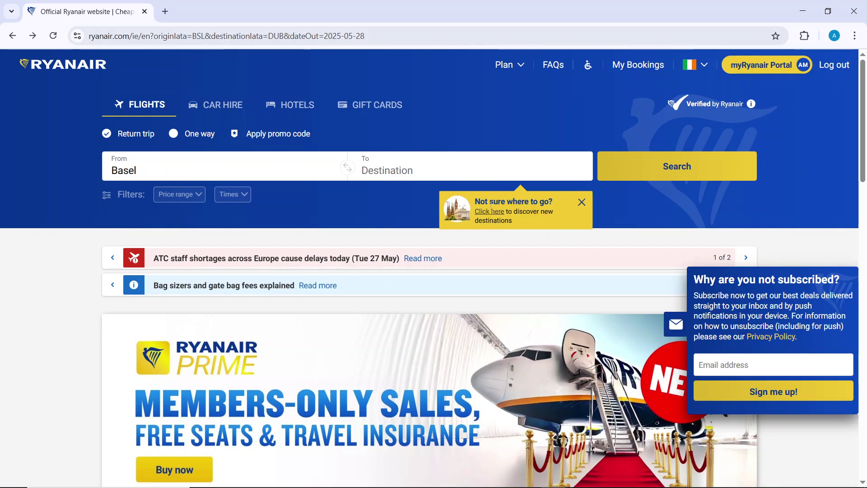
{"action": "left_click", "coordinate": [582, 203]}
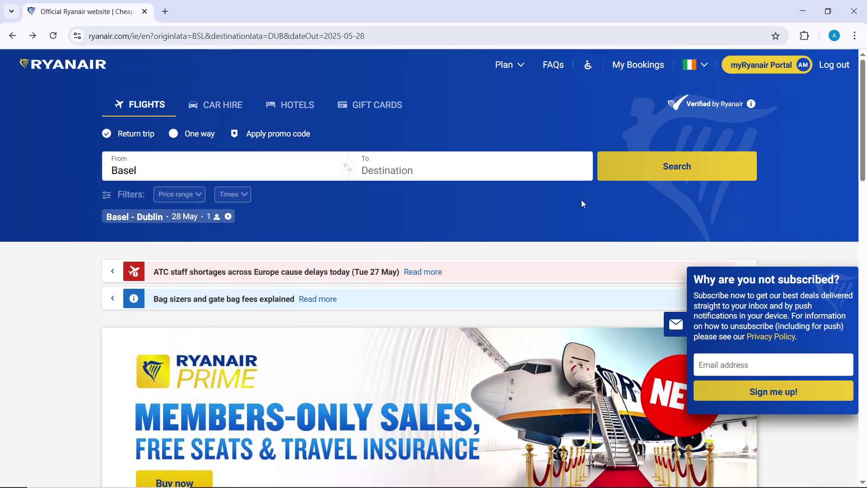
Search one-way flights from Basel to Dublin on 28 May for 2 adults, starting from the saved recent search
{"action": "left_click", "coordinate": [216, 220]}
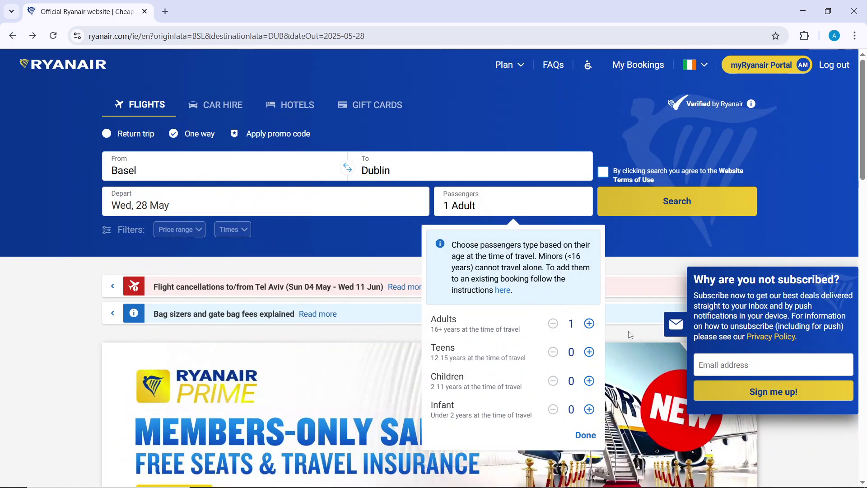
{"action": "left_click", "coordinate": [591, 328]}
{"action": "left_click", "coordinate": [586, 434]}
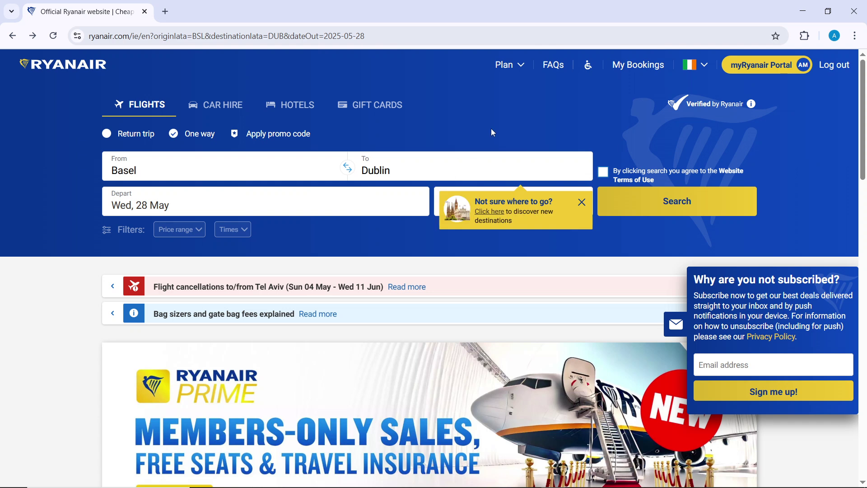
{"action": "left_click", "coordinate": [660, 201]}
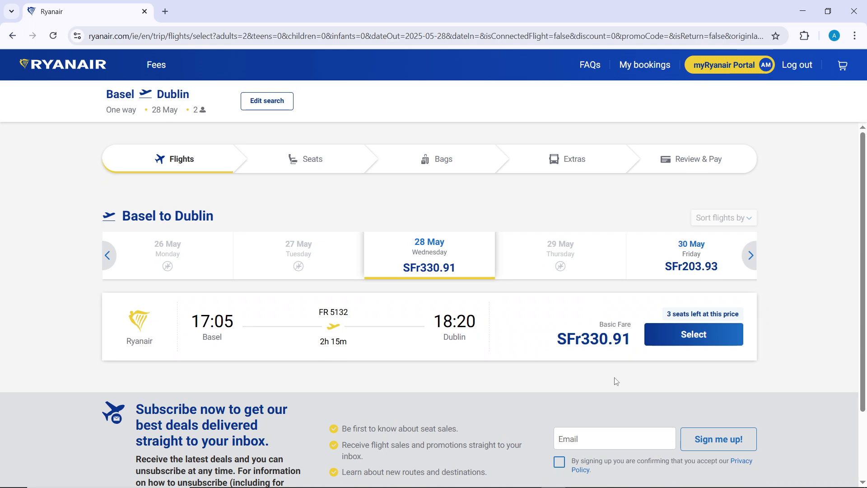
Select the 17:05 Basel to Dublin flight with the Plus fare
{"action": "left_click", "coordinate": [690, 333]}
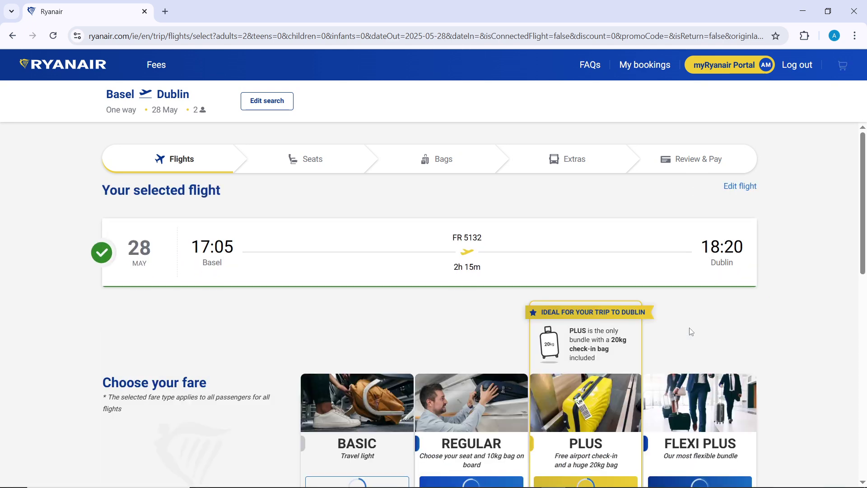
{"action": "left_click", "coordinate": [594, 348]}
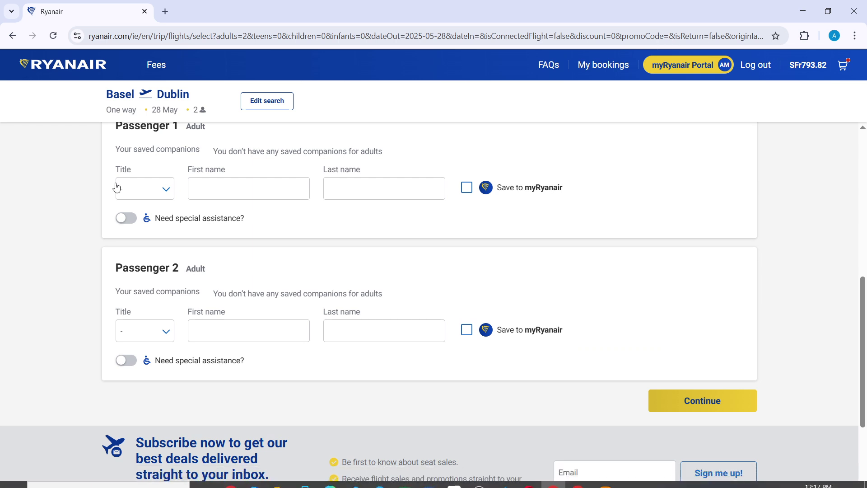
Set passenger 1's title to Mrs and fill in the first and last name from the saved autofill entry
{"action": "left_click", "coordinate": [144, 187]}
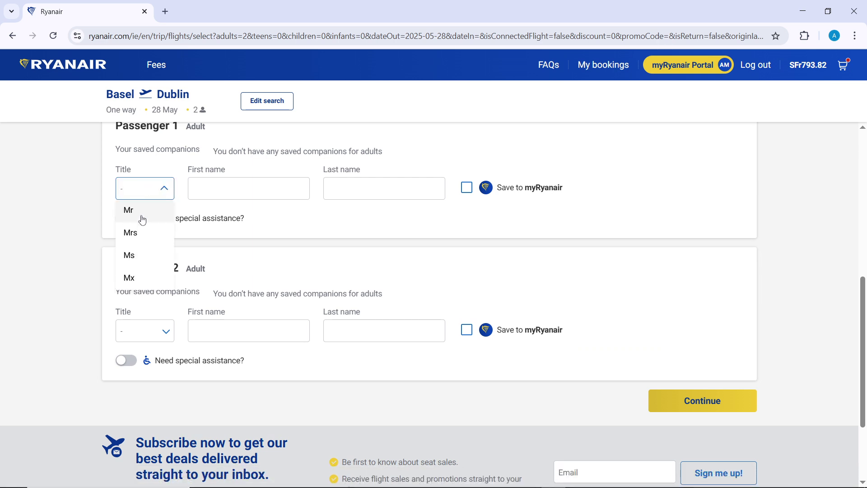
{"action": "left_click", "coordinate": [145, 237]}
{"action": "left_click", "coordinate": [271, 190]}
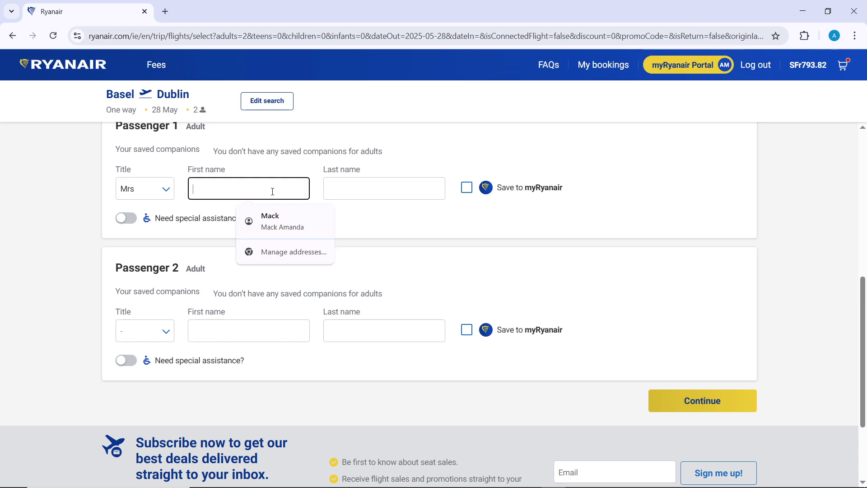
{"action": "left_click", "coordinate": [293, 221]}
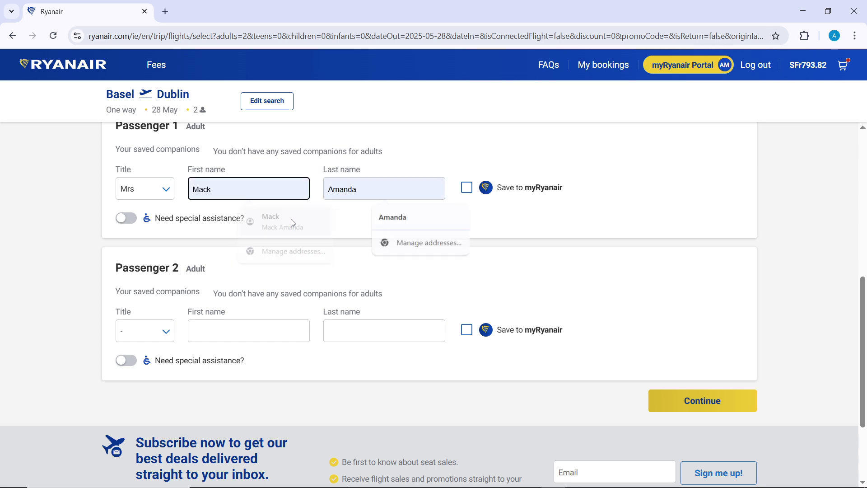
Set passenger 2's title to Mrs and fill in the first and last name from the saved autofill entry
{"action": "left_click", "coordinate": [146, 332]}
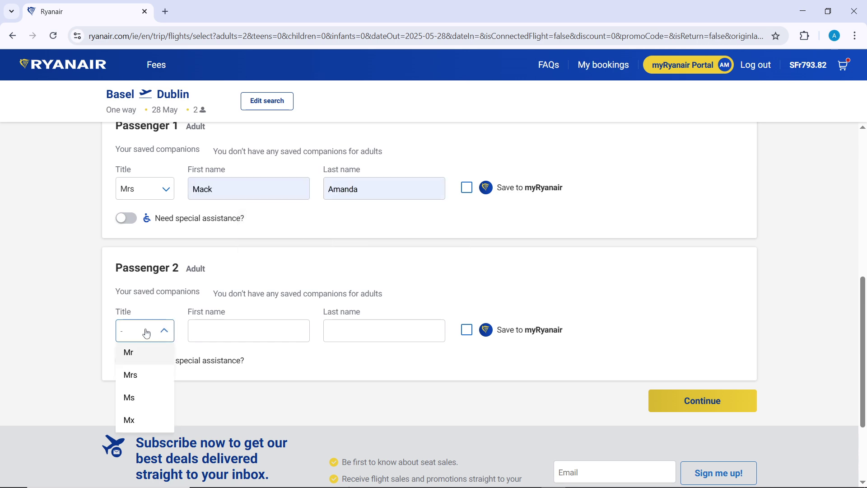
{"action": "left_click", "coordinate": [234, 330]}
{"action": "left_click", "coordinate": [215, 334]}
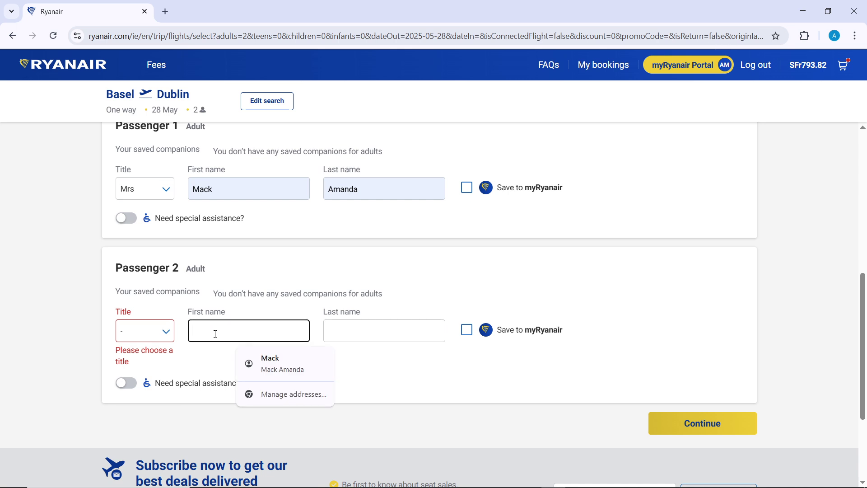
{"action": "left_click", "coordinate": [152, 330]}
{"action": "left_click", "coordinate": [148, 381]}
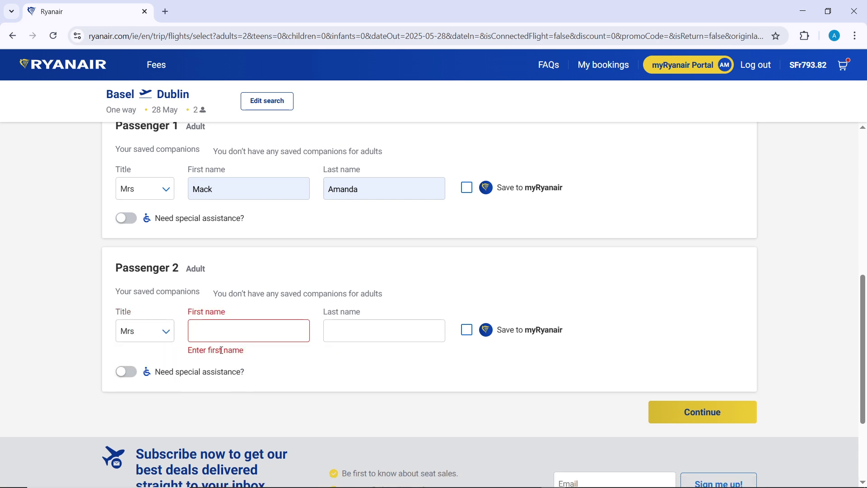
{"action": "left_click", "coordinate": [239, 330]}
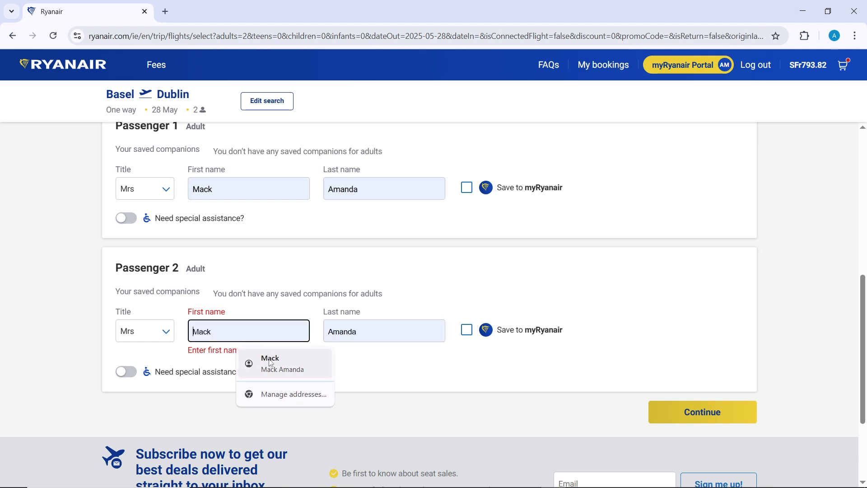
{"action": "left_click", "coordinate": [284, 364]}
Replace passenger 2's first name with a different one from passenger 1's
{"action": "left_click", "coordinate": [258, 328]}
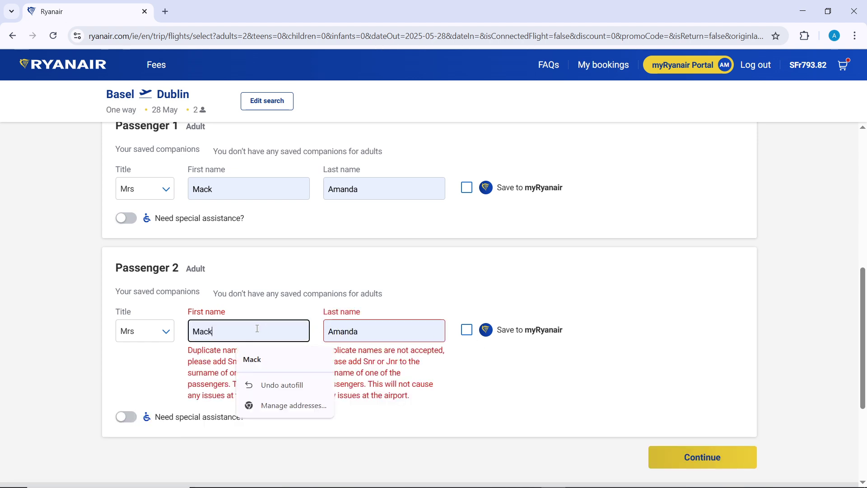
{"action": "key", "text": "BackSpace"}
{"action": "key", "text": "BackSpace"}
{"action": "key", "text": "BackSpace"}
{"action": "key", "text": "BackSpace"}
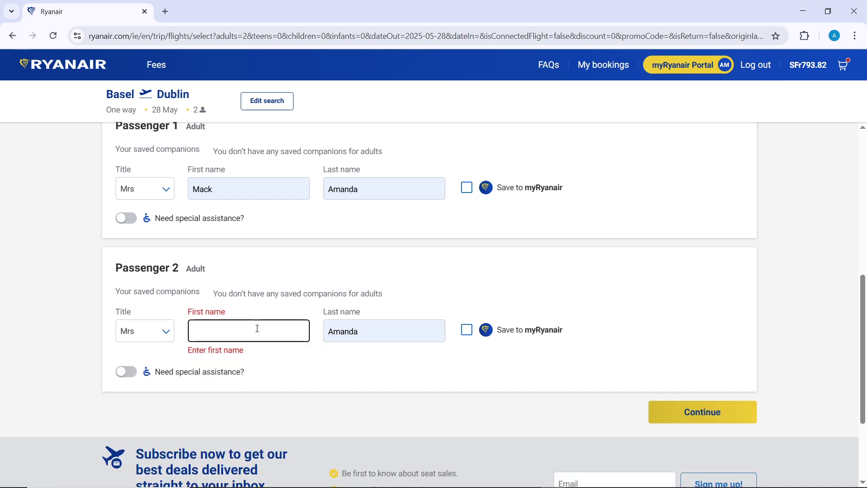
{"action": "type", "text": "V"}
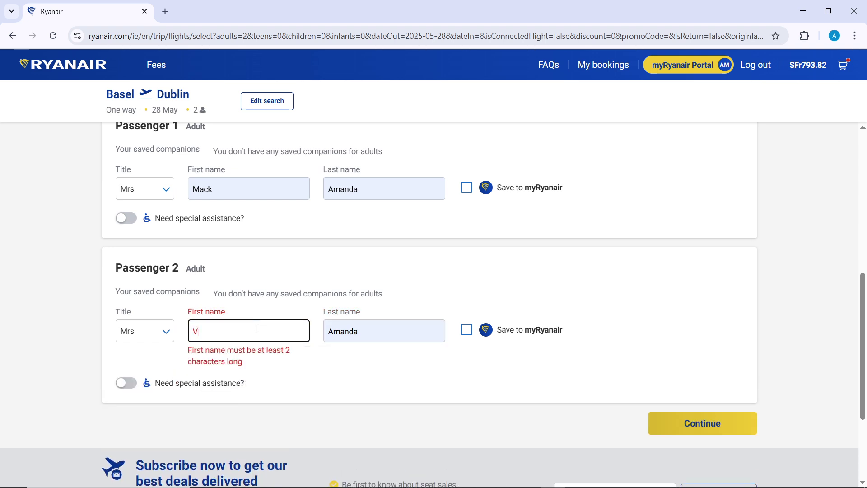
{"action": "type", "text": "ictory"}
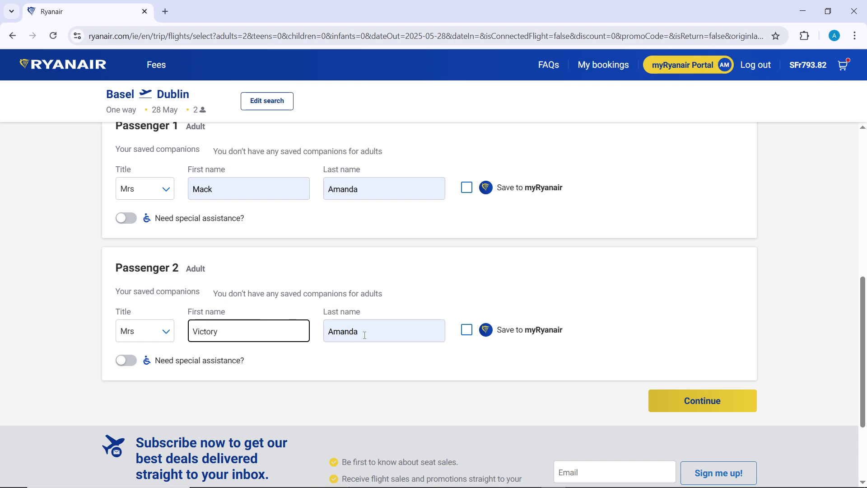
{"action": "left_click", "coordinate": [365, 335]}
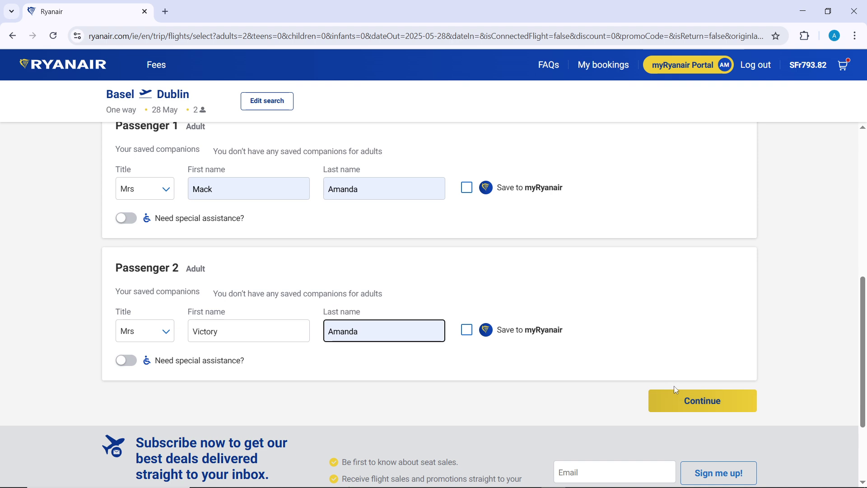
Continue to seat selection and look over the seat map
{"action": "left_click", "coordinate": [680, 409]}
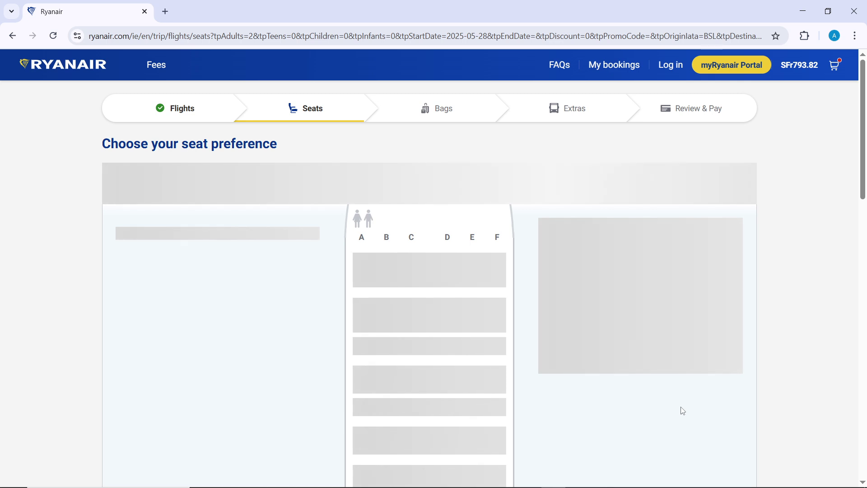
{"action": "scroll", "coordinate": [682, 410], "scroll_direction": "down", "scroll_amount": 2}
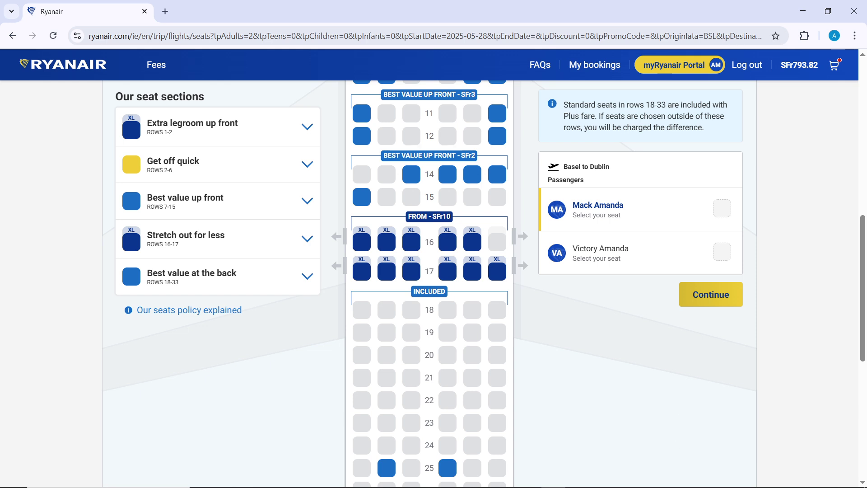
{"action": "scroll", "coordinate": [420, 265], "scroll_direction": "up", "scroll_amount": 8}
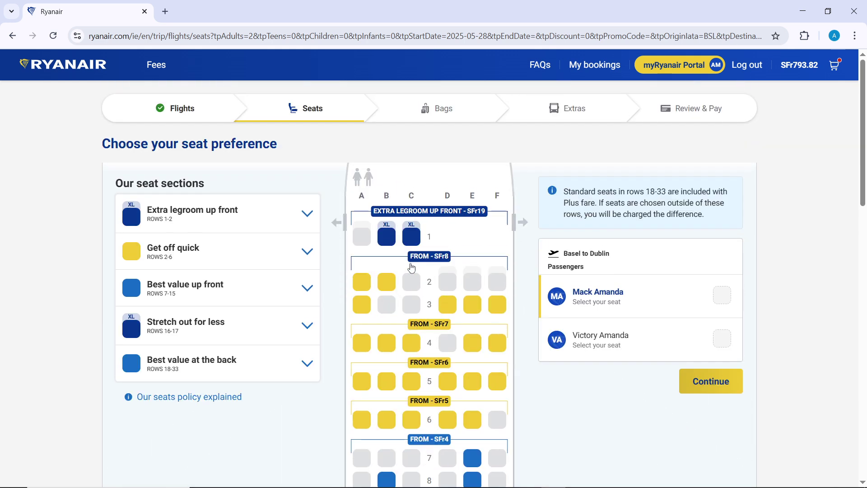
Return to the passenger details and change passenger 2's first name to Extra
{"action": "left_click", "coordinate": [12, 37]}
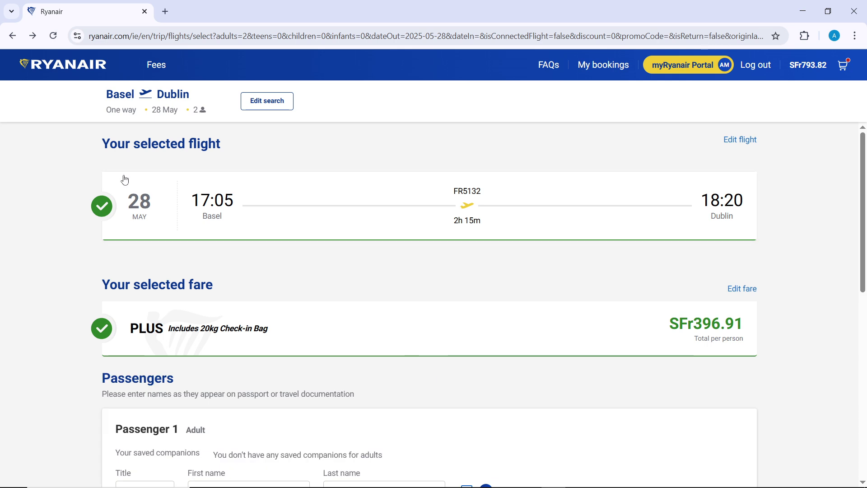
{"action": "scroll", "coordinate": [124, 176], "scroll_direction": "down", "scroll_amount": 9}
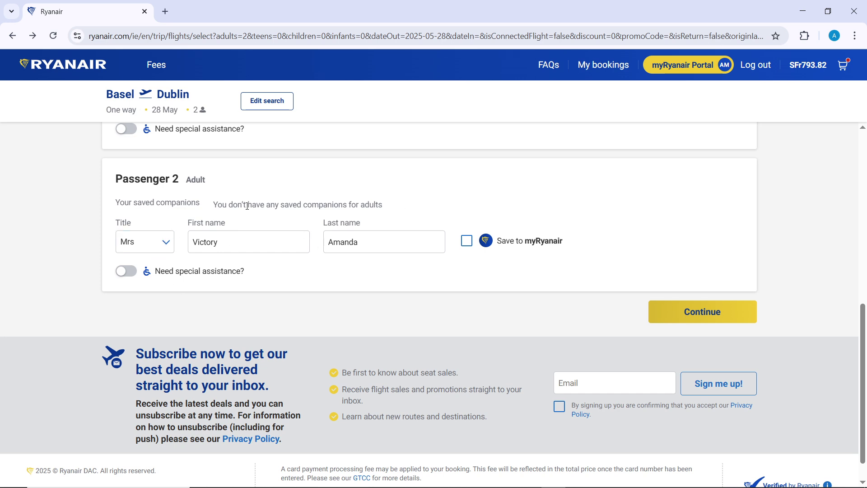
{"action": "scroll", "coordinate": [341, 204], "scroll_direction": "up", "scroll_amount": 1}
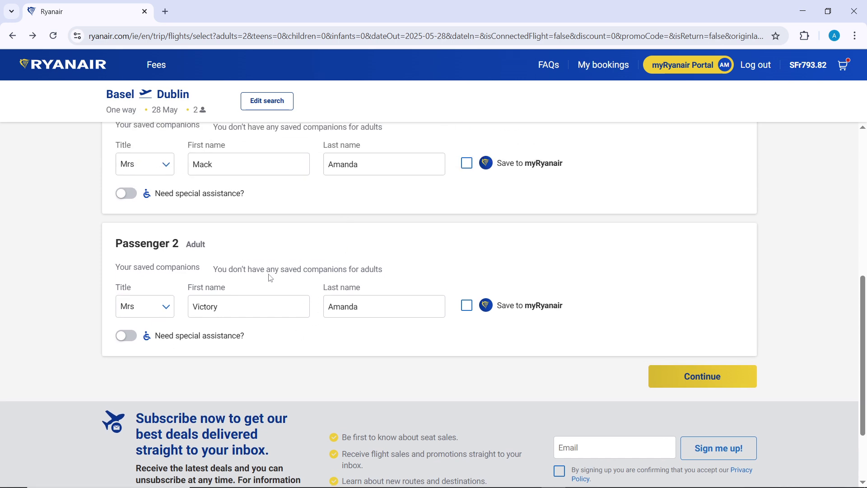
{"action": "left_click", "coordinate": [252, 306]}
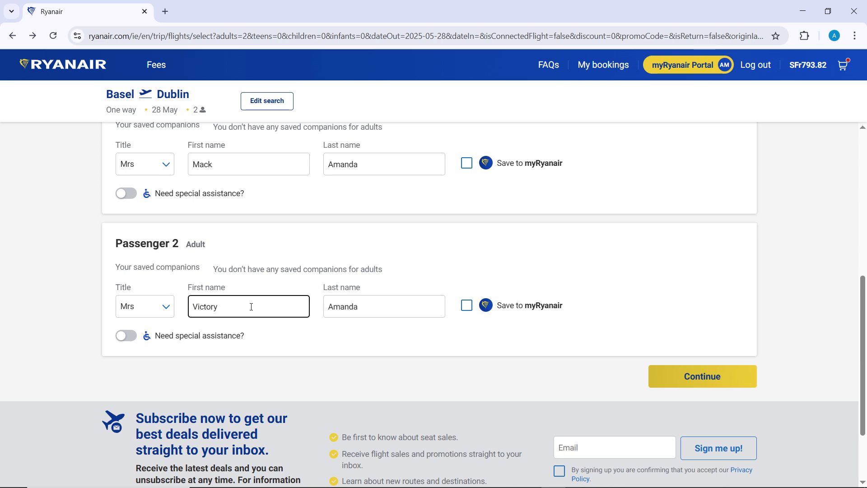
{"action": "key", "text": "BackSpace"}
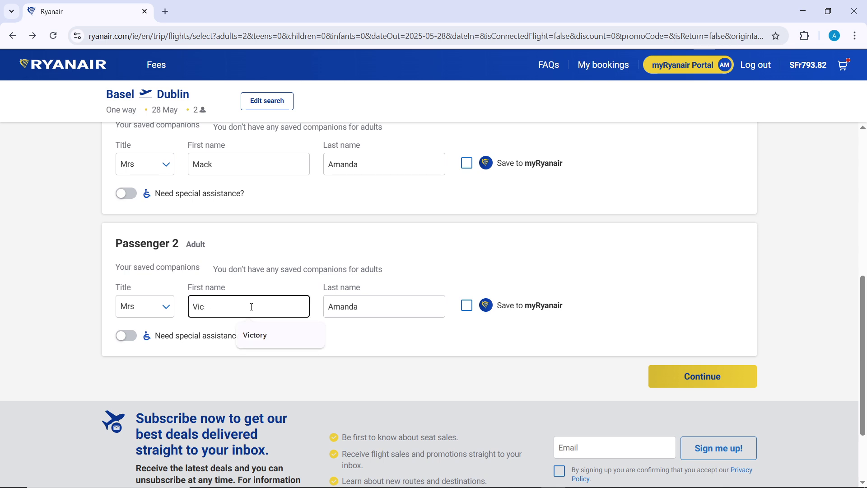
{"action": "key", "text": "BackSpace"}
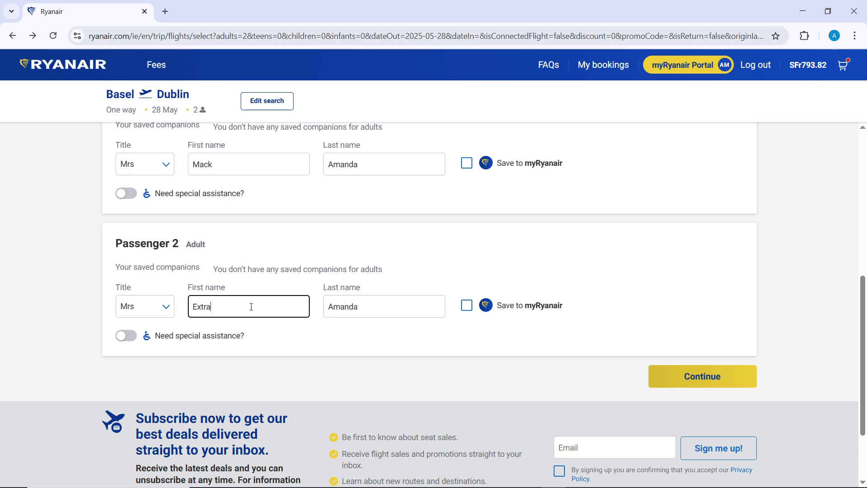
Change passenger 2's last name to Comfort seat and continue to seat selection
{"action": "left_click", "coordinate": [368, 313]}
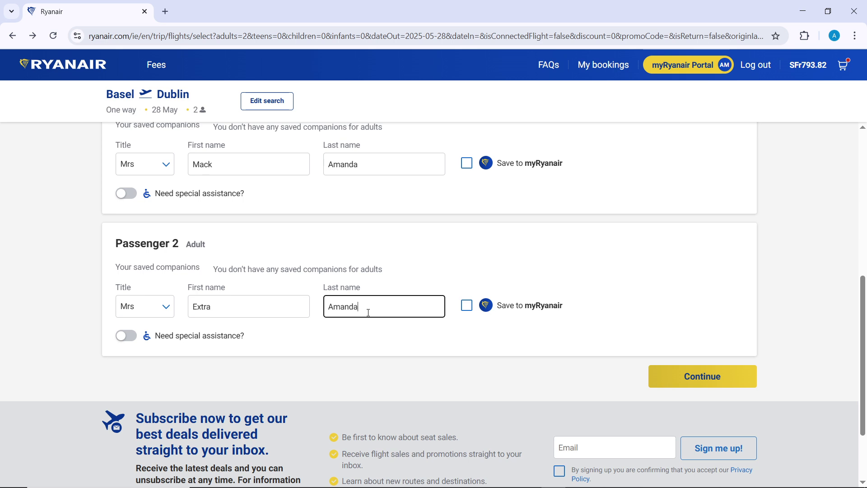
{"action": "key", "text": "BackSpace"}
{"action": "key", "text": "BackSpace"}
{"action": "key", "text": "BackSpace"}
{"action": "type", "text": "Comfort seat"}
{"action": "left_click", "coordinate": [717, 380]}
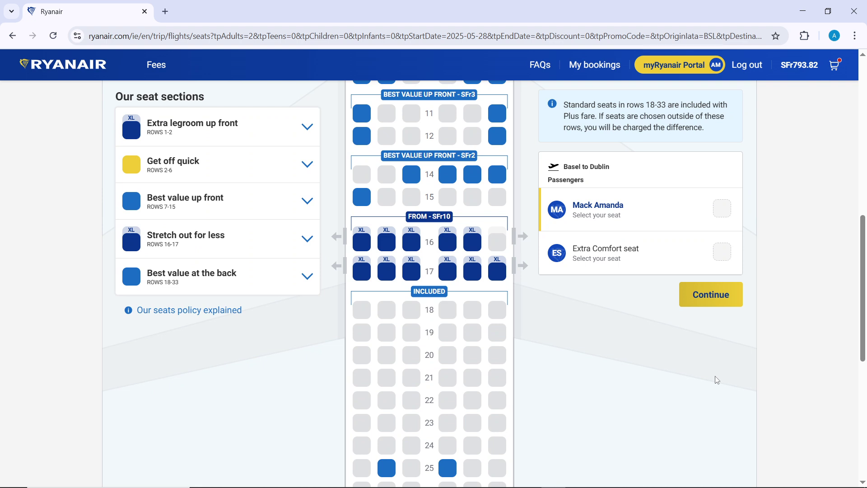
Assign seat 16D to passenger 1 and 16E to the Extra Comfort seat, and continue to the bags
{"action": "scroll", "coordinate": [716, 380], "scroll_direction": "up", "scroll_amount": 2}
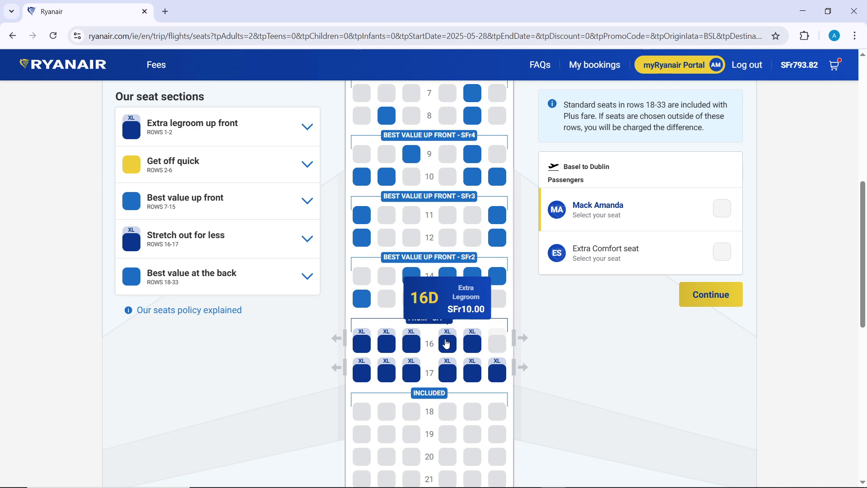
{"action": "left_click", "coordinate": [447, 343]}
{"action": "left_click", "coordinate": [467, 342]}
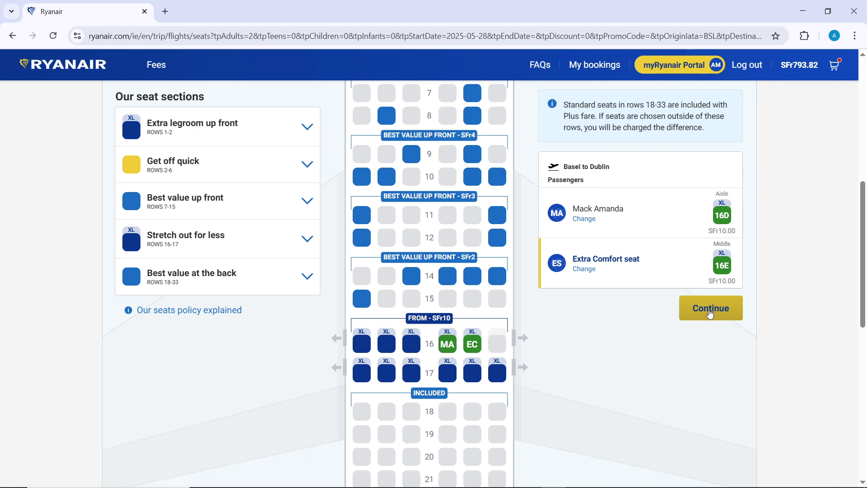
{"action": "left_click", "coordinate": [710, 309]}
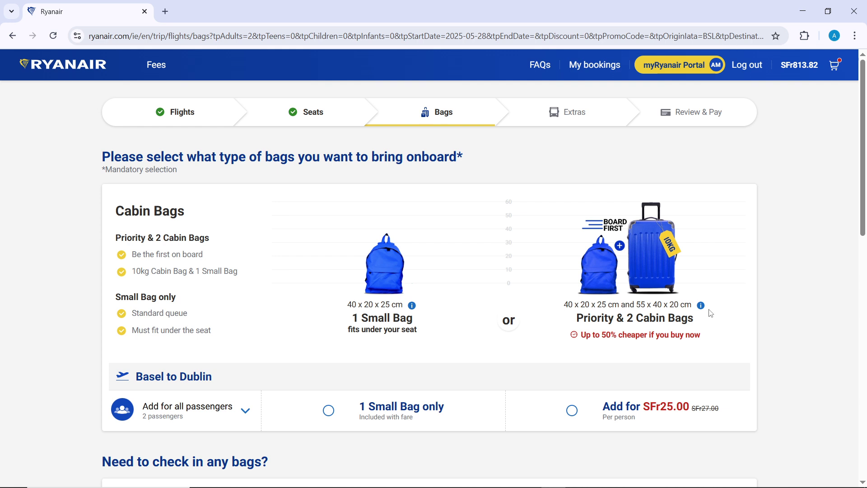
Open the account's bookings
{"action": "left_click", "coordinate": [603, 68]}
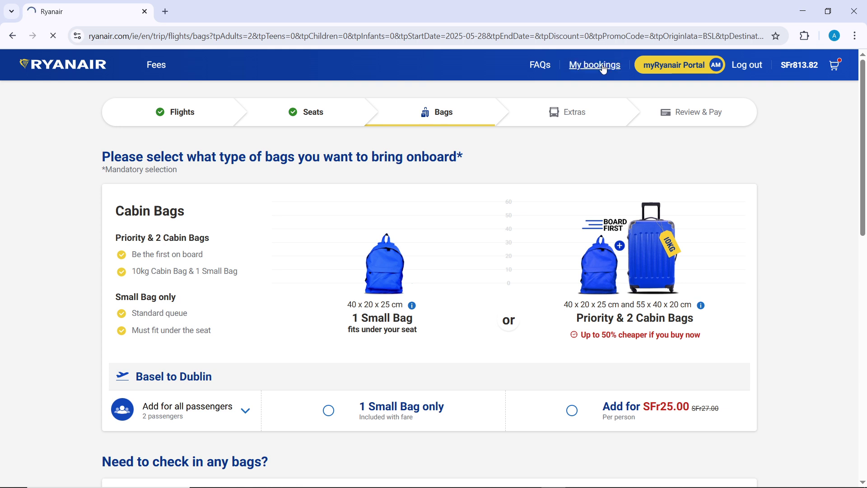